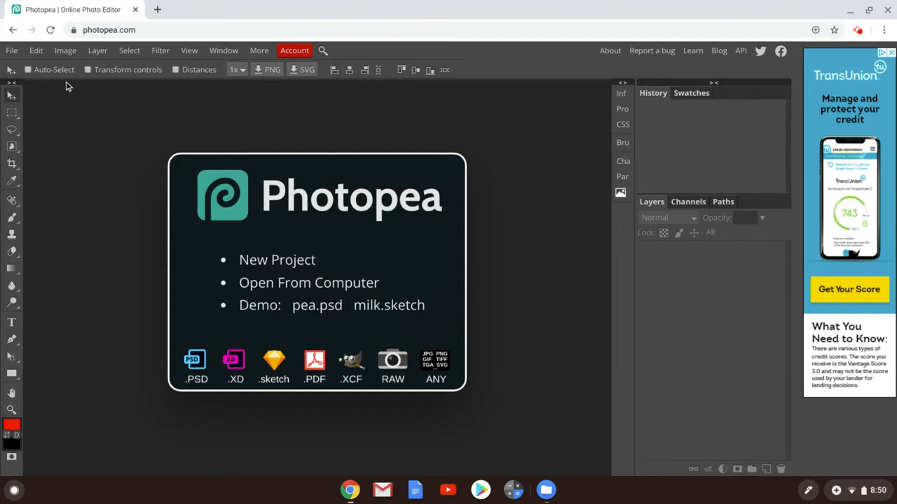
Start a new blank project from the File menu, then close its options without creating it
click(12, 53)
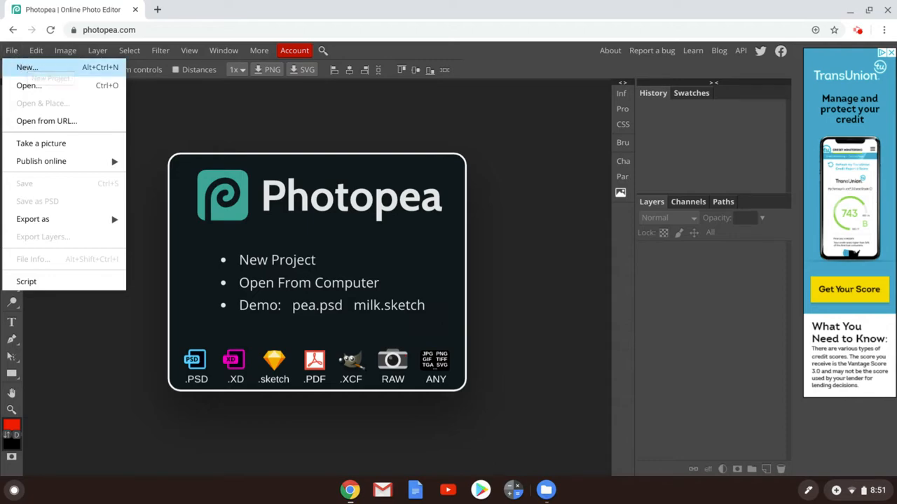
click(26, 68)
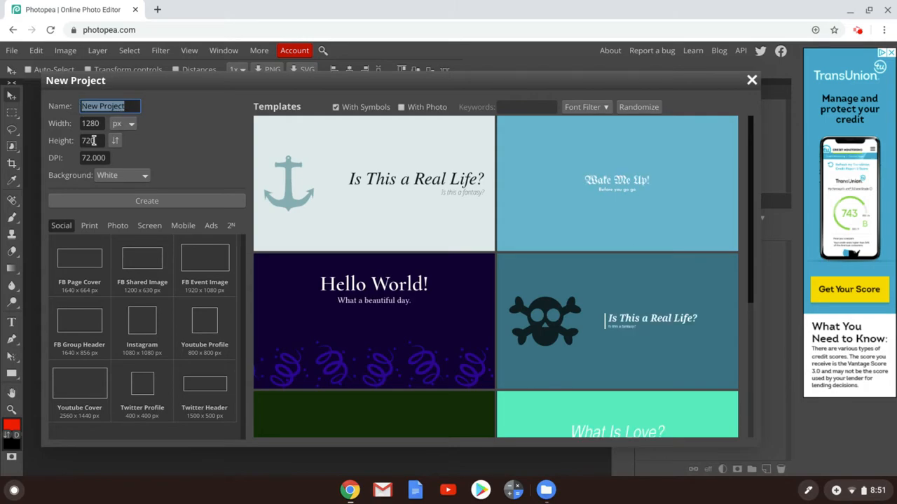
scroll(380, 229, down, 1)
scroll(380, 229, down, 3)
scroll(380, 229, up, 4)
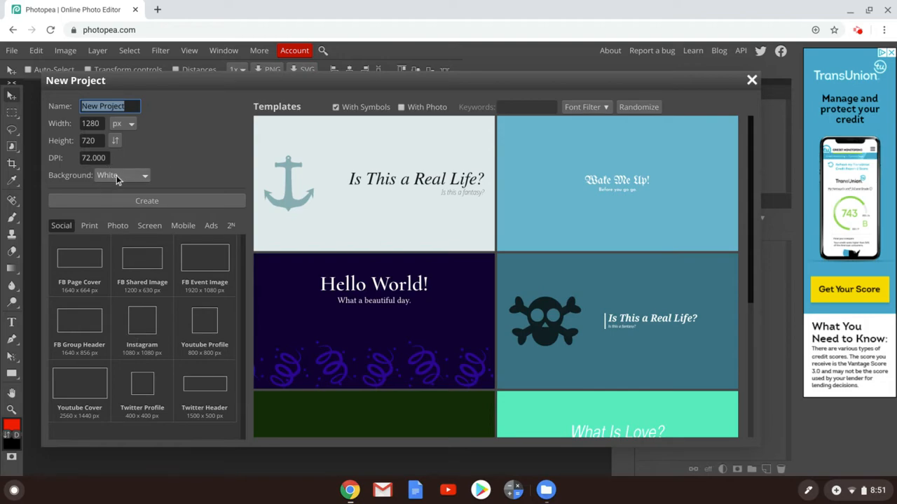
click(751, 83)
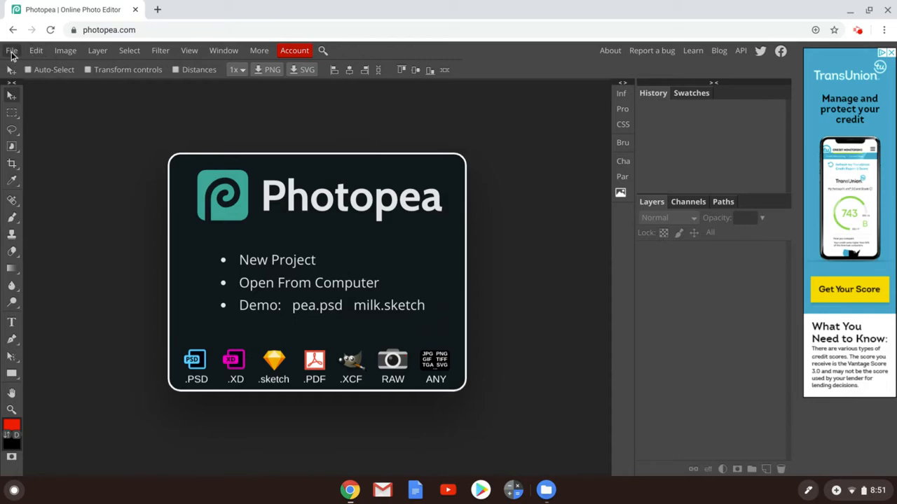
Open youtube.psd from the Downloads folder
click(12, 54)
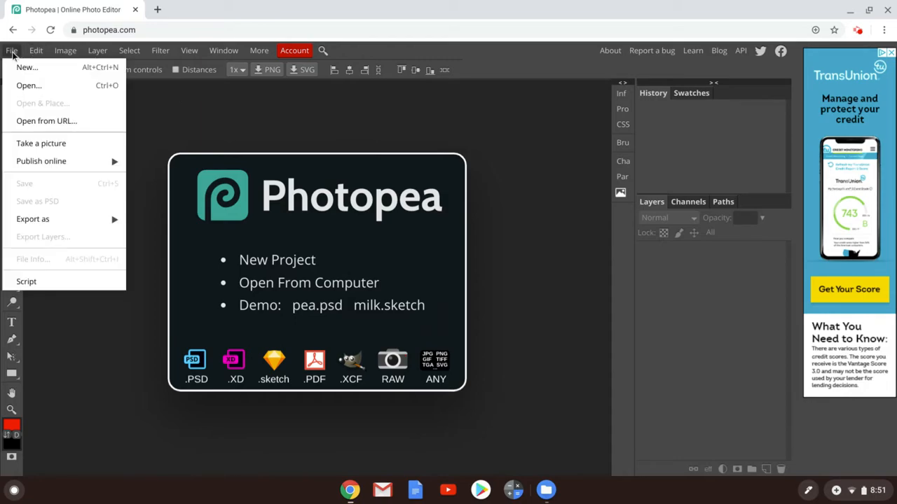
click(22, 85)
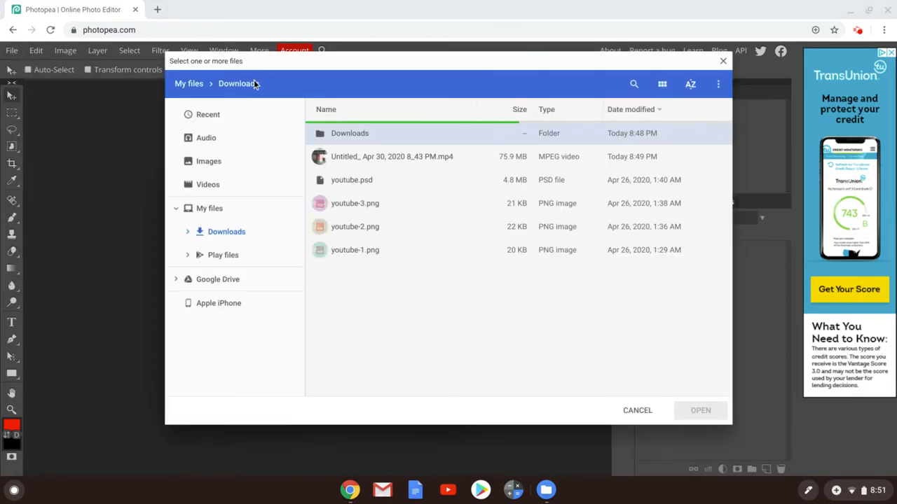
click(433, 184)
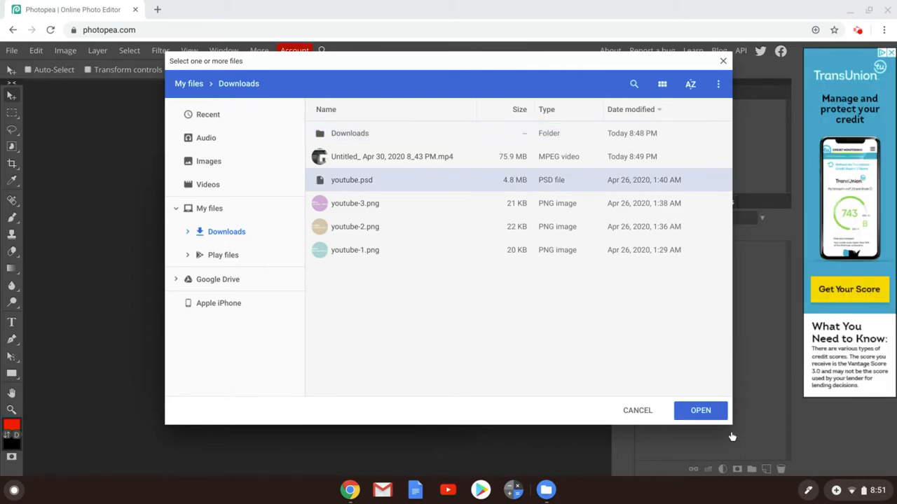
click(700, 412)
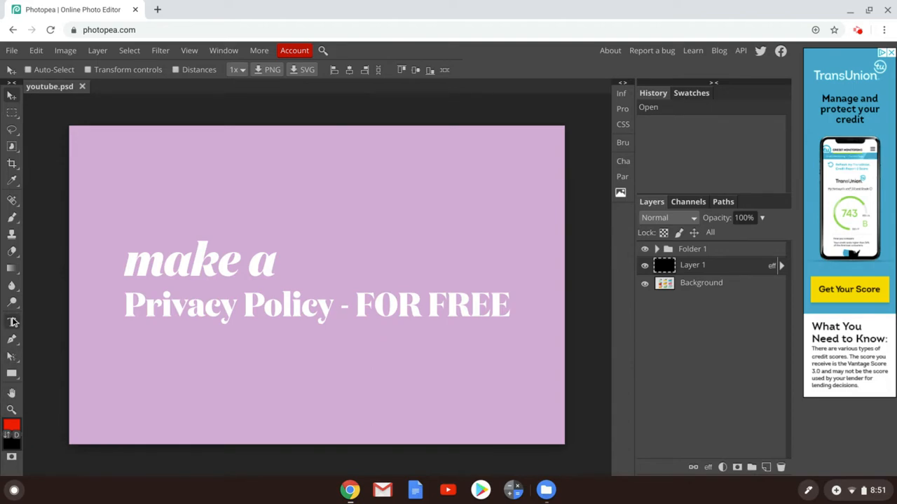
Select the Type tool and browse the font list without changing the font
click(12, 322)
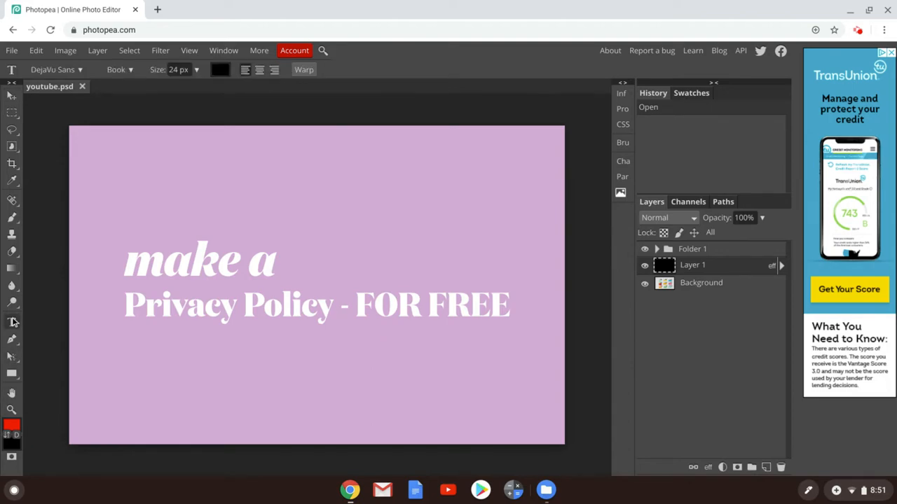
click(80, 70)
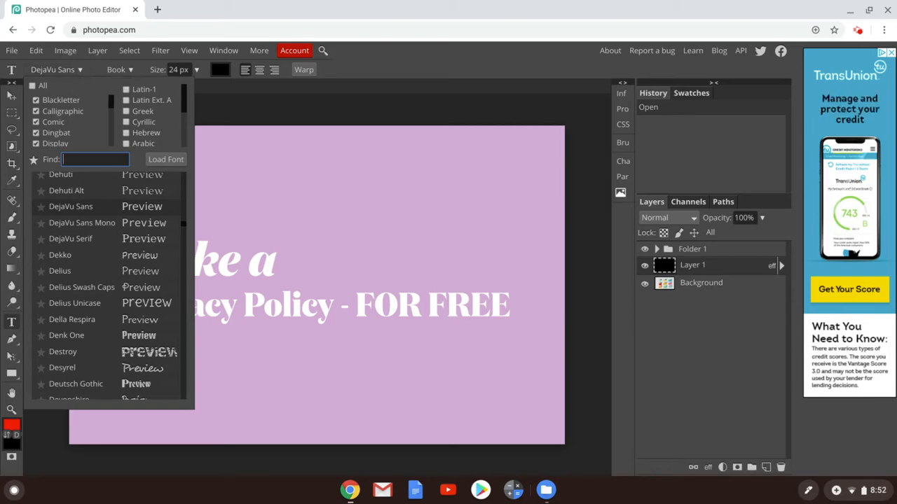
click(79, 70)
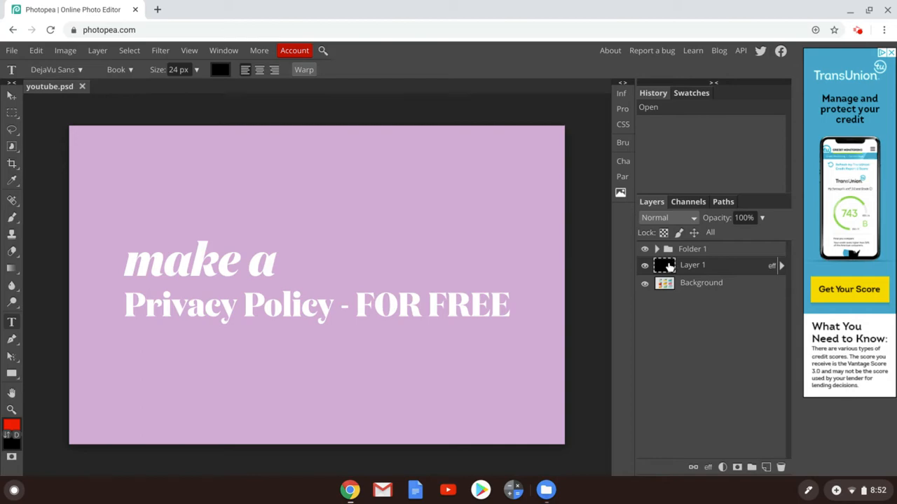
Open Layer 1's Layer Style, glance at the style presets, and enable Color Overlay
double_click(669, 266)
click(423, 217)
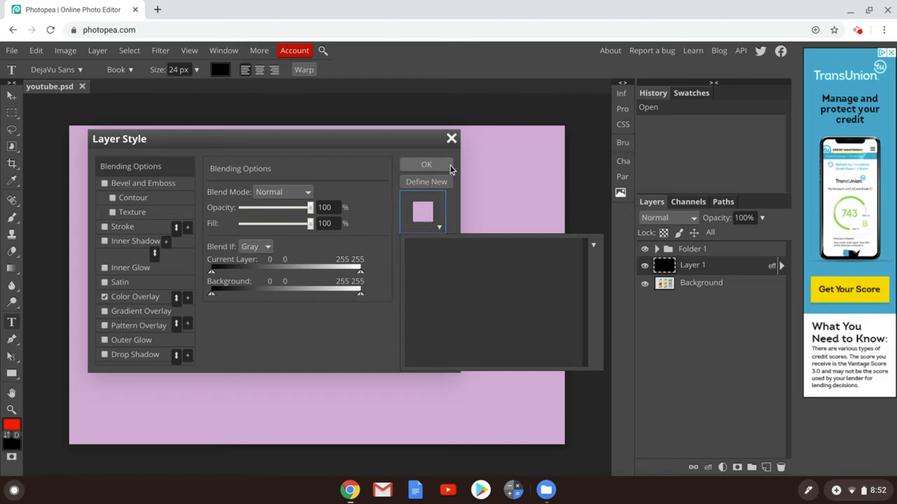
click(451, 143)
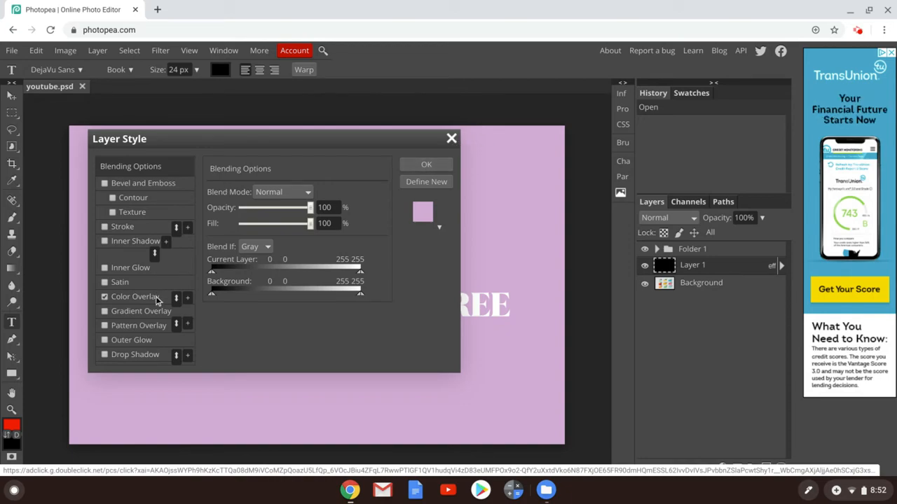
click(158, 297)
Try several overlay colours, then settle on dusty pink d5acac and apply it
click(358, 210)
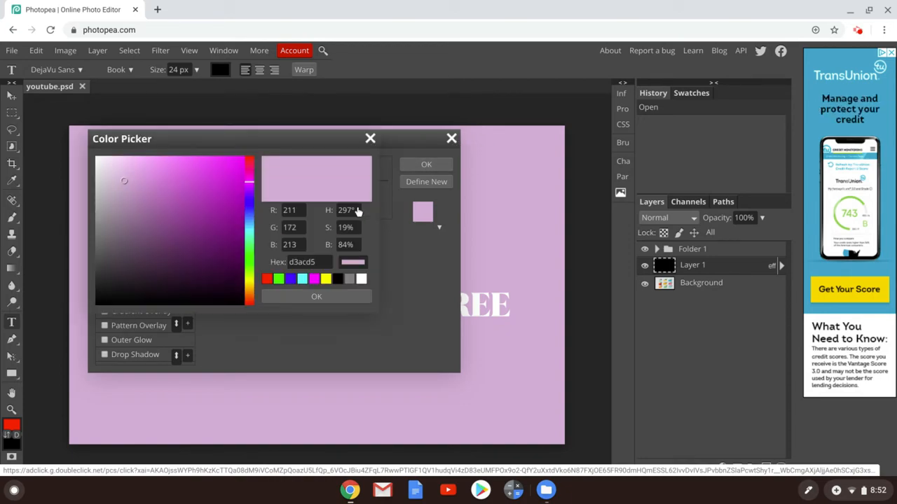
click(250, 224)
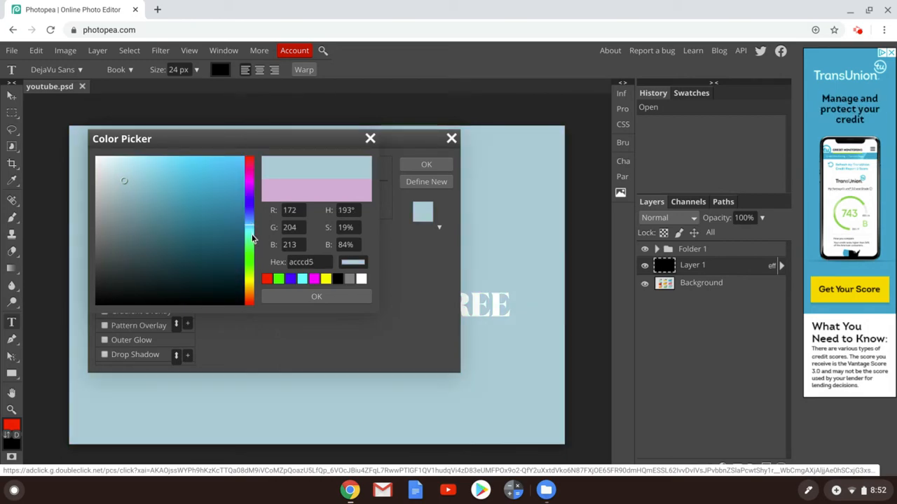
click(251, 234)
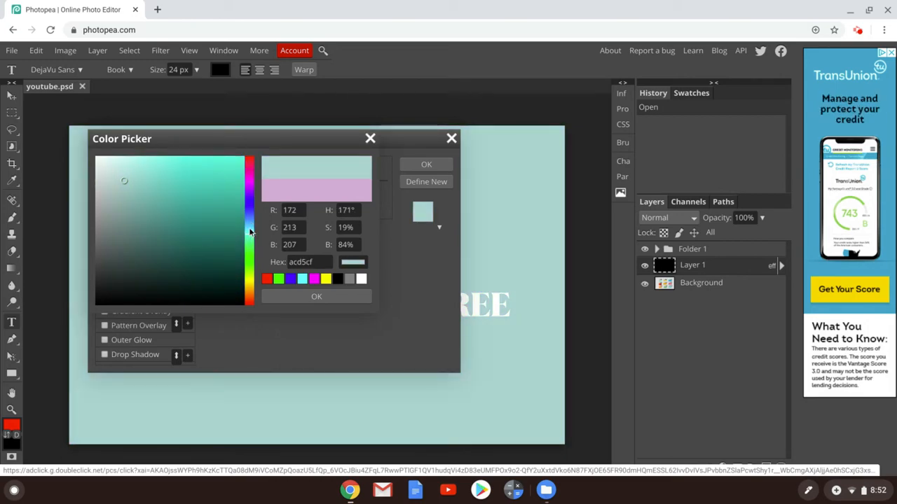
click(250, 161)
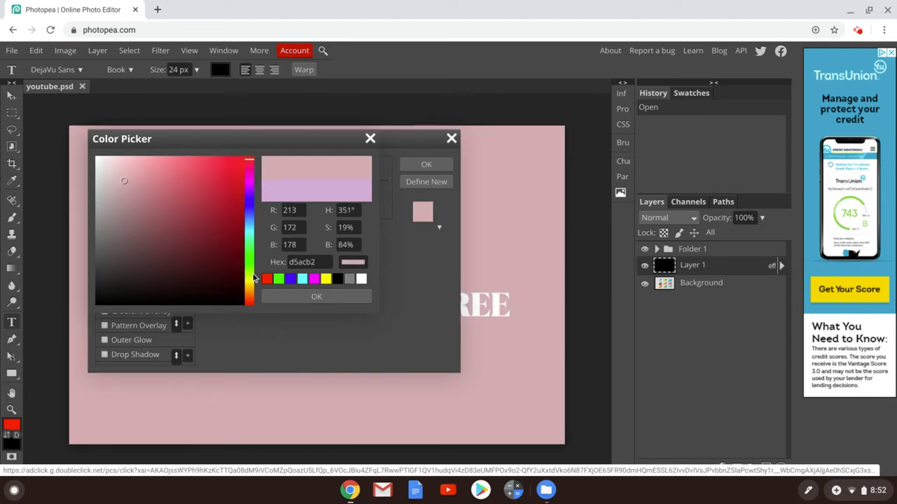
click(251, 248)
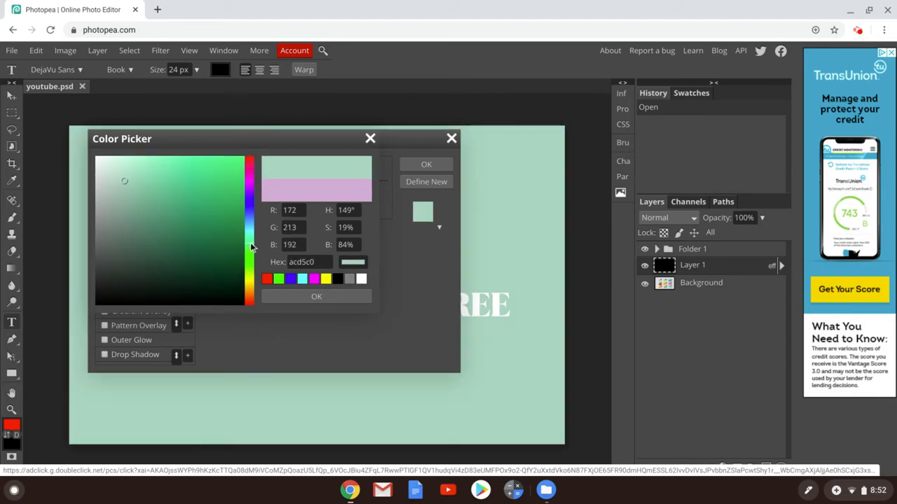
click(251, 304)
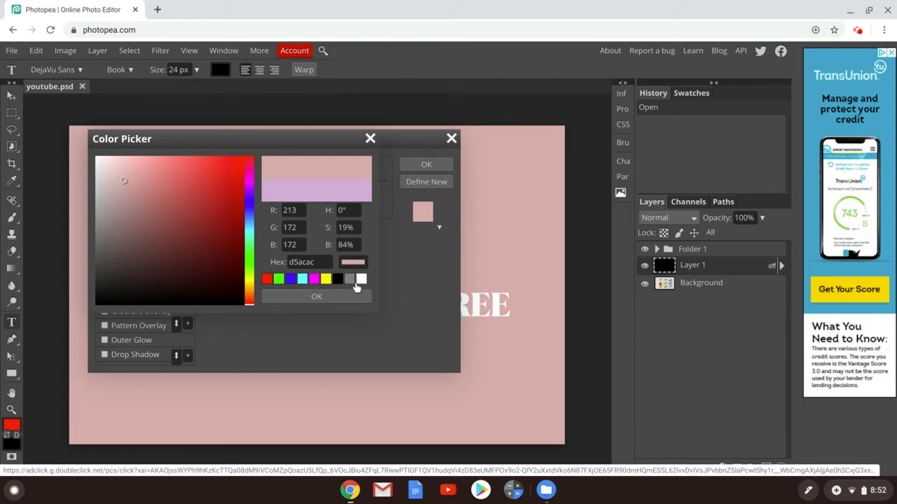
click(356, 295)
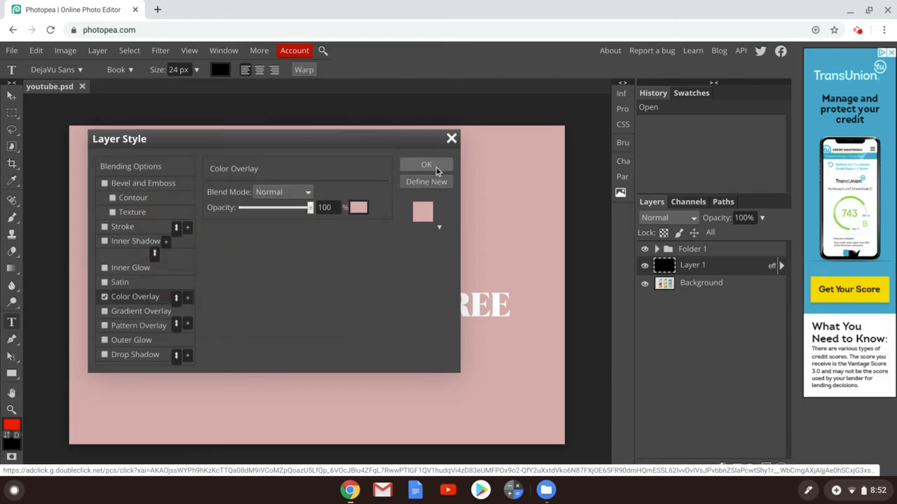
click(437, 169)
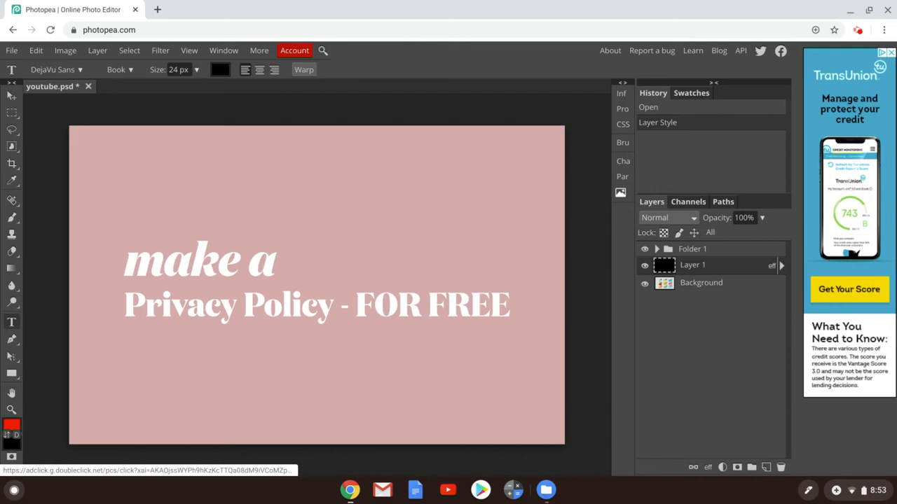
click(66, 56)
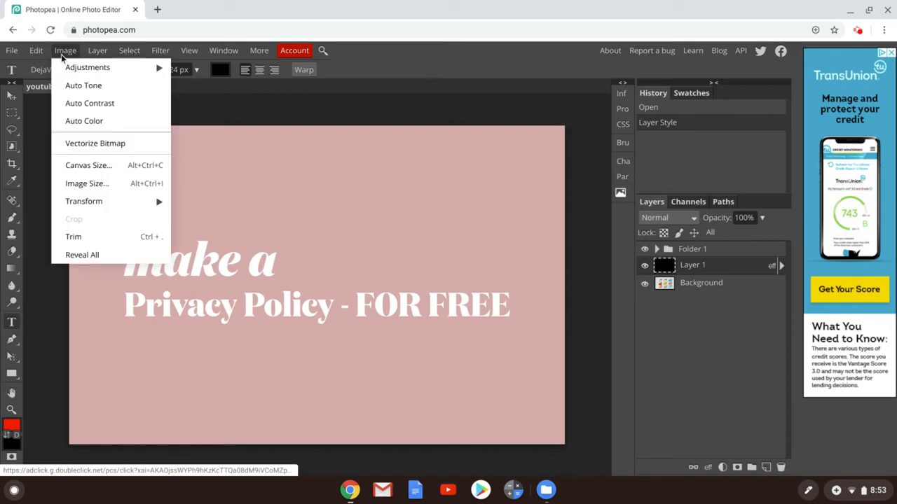
mouse_move(14, 54)
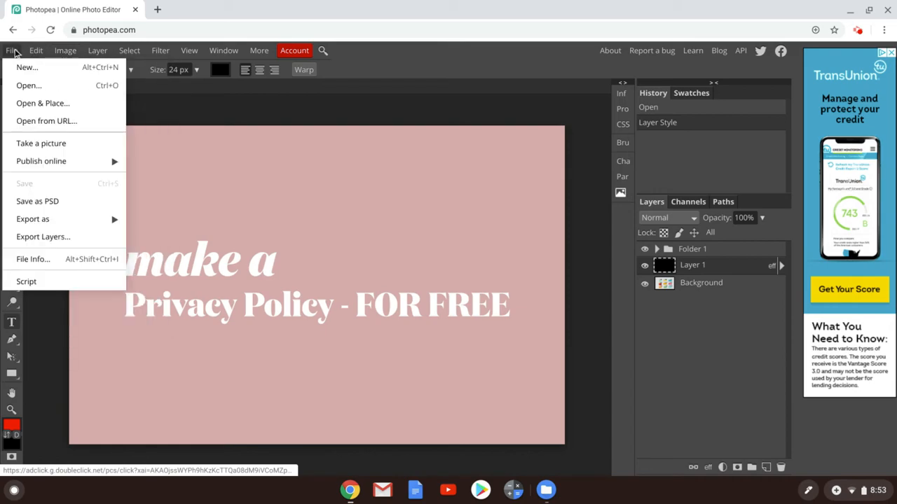
click(27, 105)
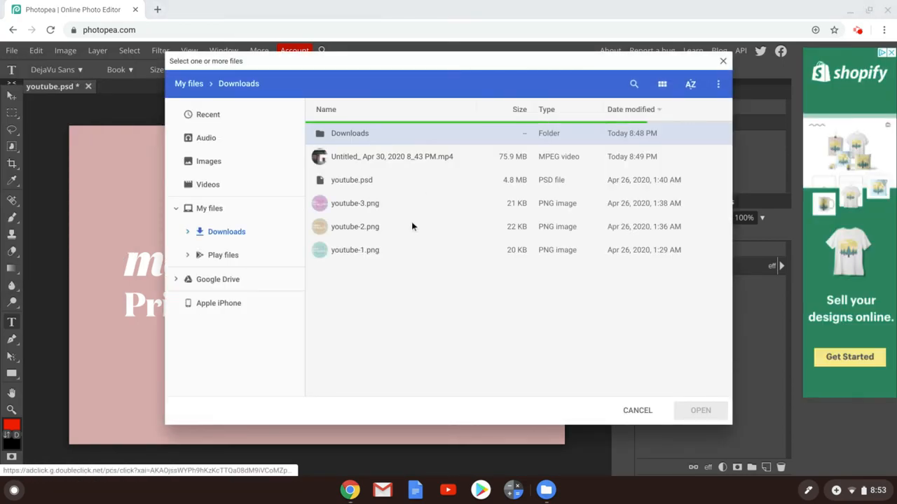
click(411, 226)
click(694, 411)
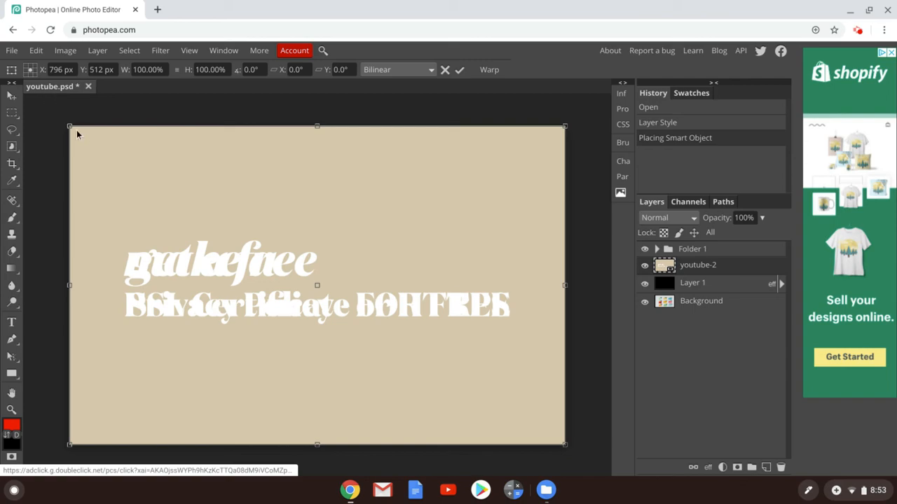
drag(69, 127, 179, 229)
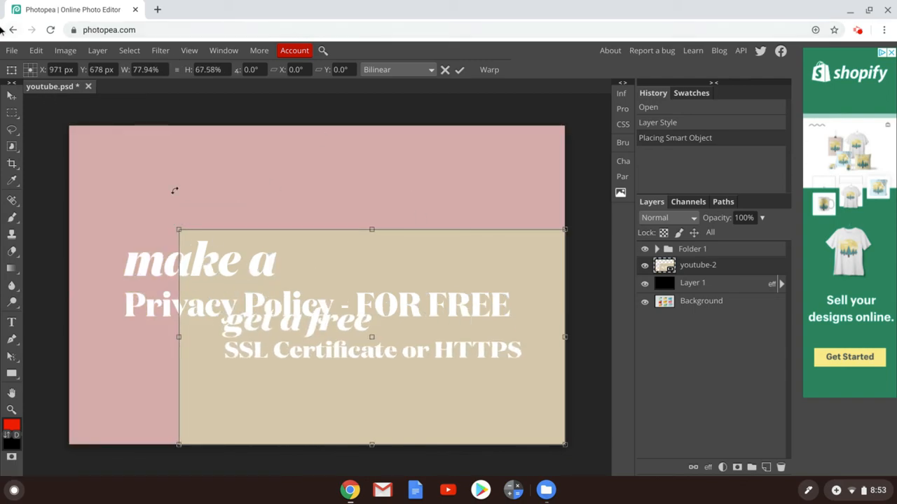
click(10, 98)
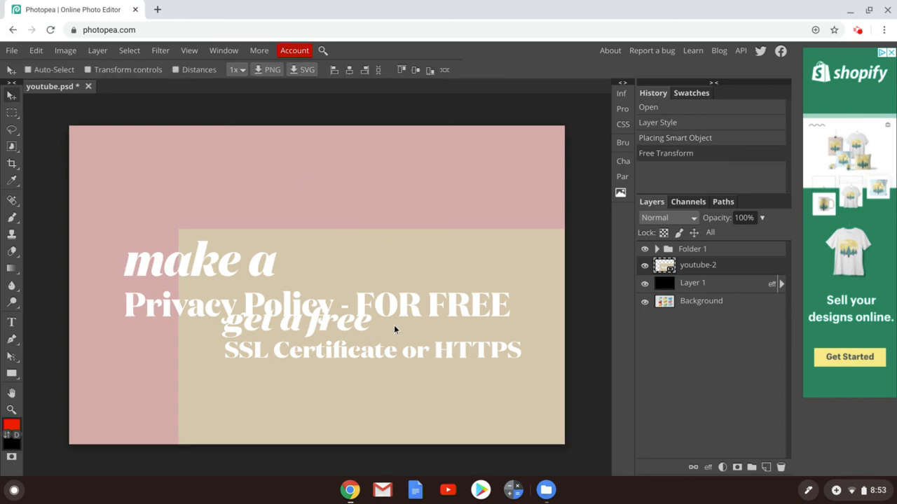
drag(403, 259, 395, 199)
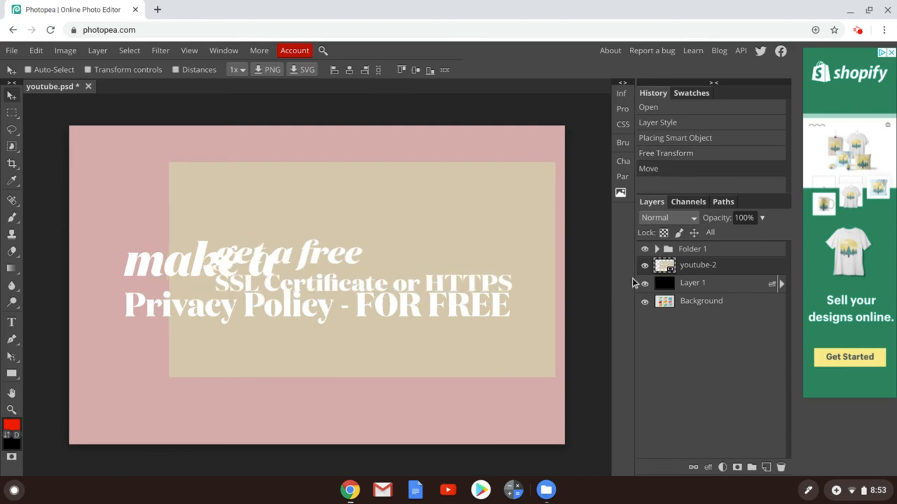
click(781, 467)
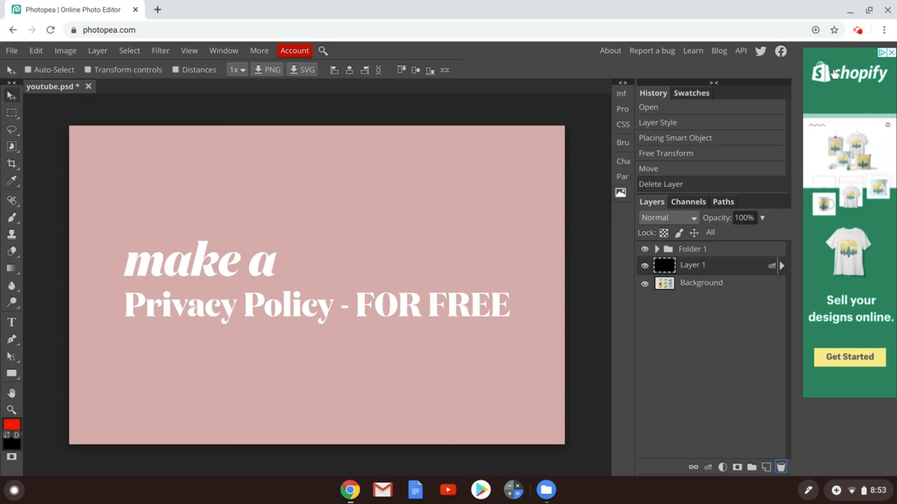
click(858, 32)
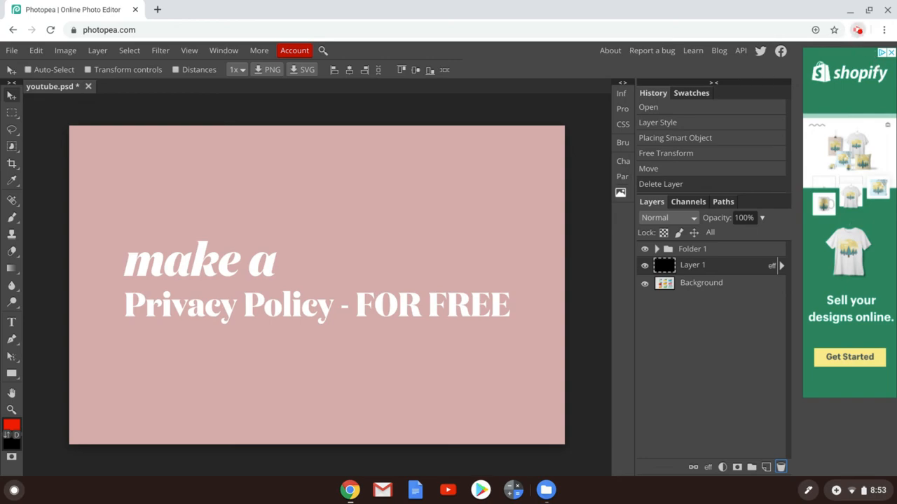